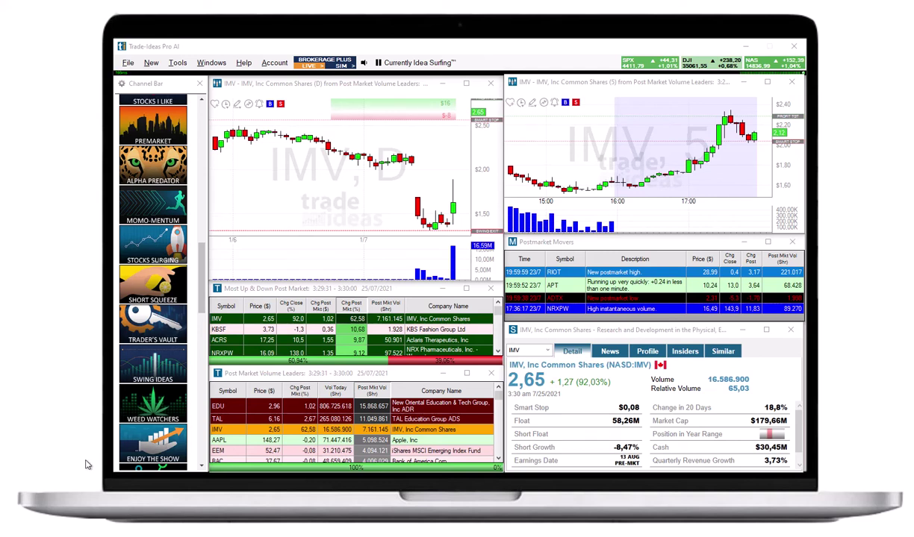
Step: Look through the layouts saved in the cloud by filtering the cloud files to Layouts
left_click(128, 65)
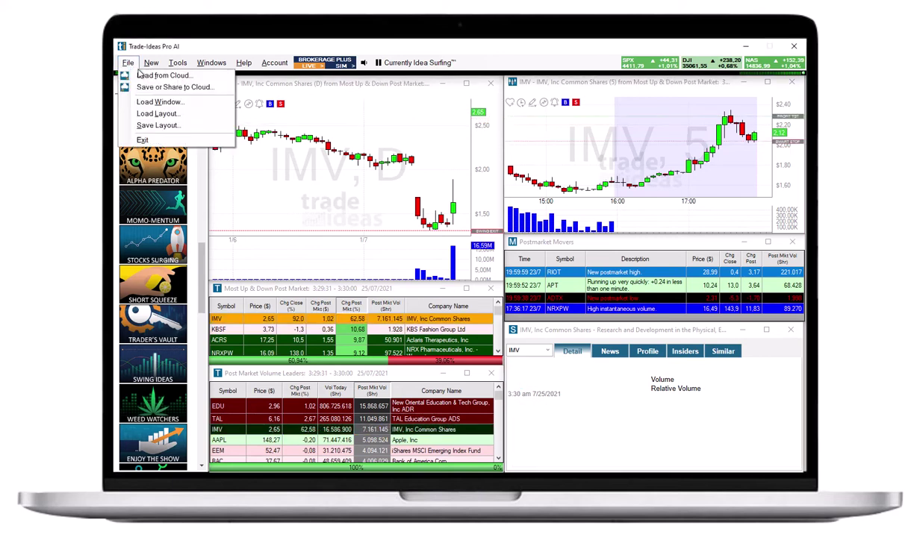
left_click(159, 76)
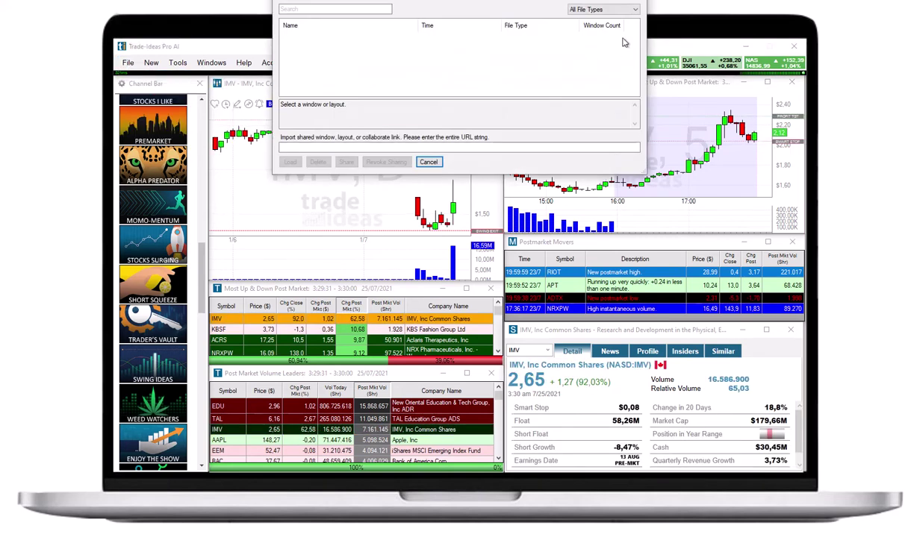
left_click(629, 12)
left_click(617, 27)
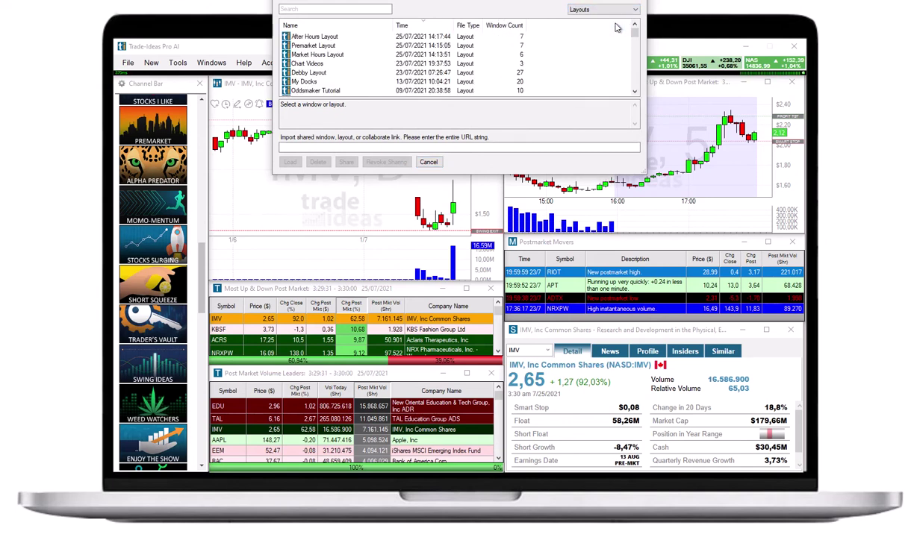
key("Escape")
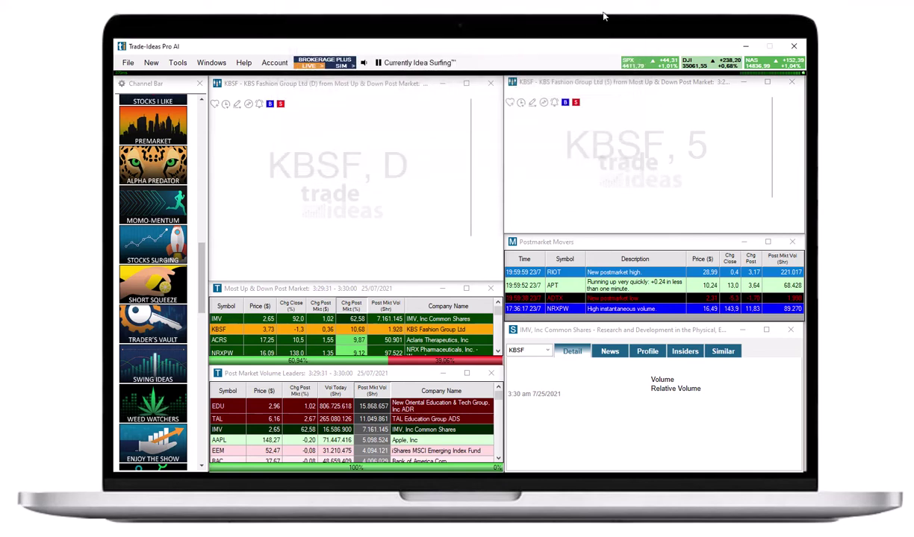
left_click(128, 63)
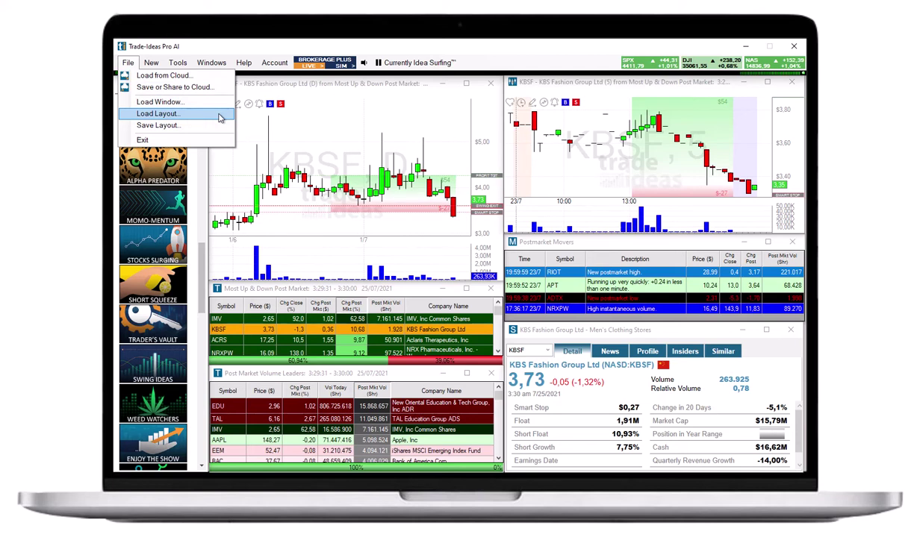
left_click(205, 258)
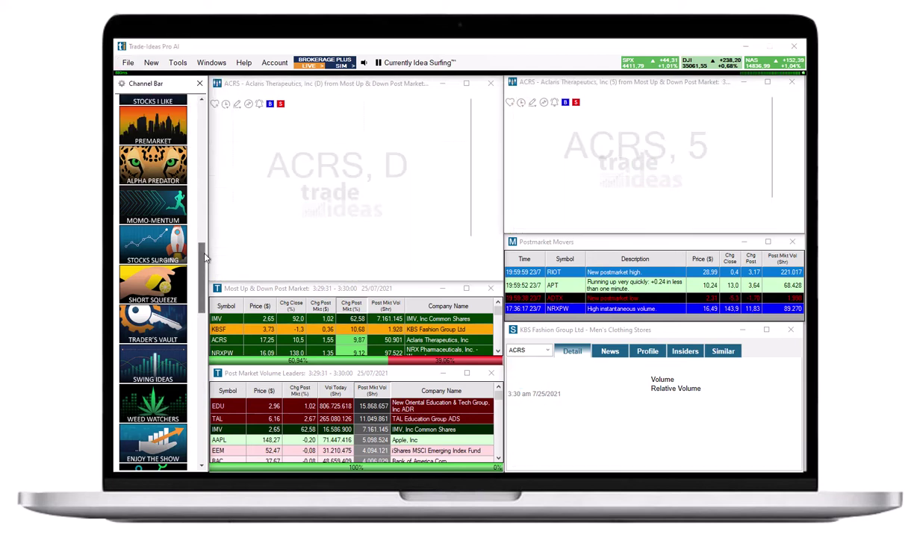
mouse_move(205, 257)
left_mouse_down()
mouse_move(213, 228)
mouse_move(215, 272)
left_mouse_up()
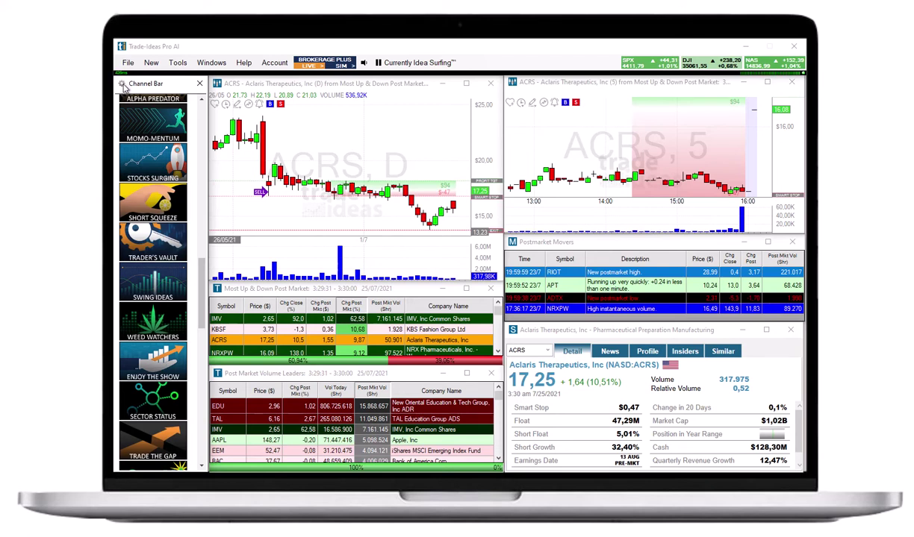
Step: Open the Channel Bar's custom channel list for editing and start adding a new channel
left_click(123, 86)
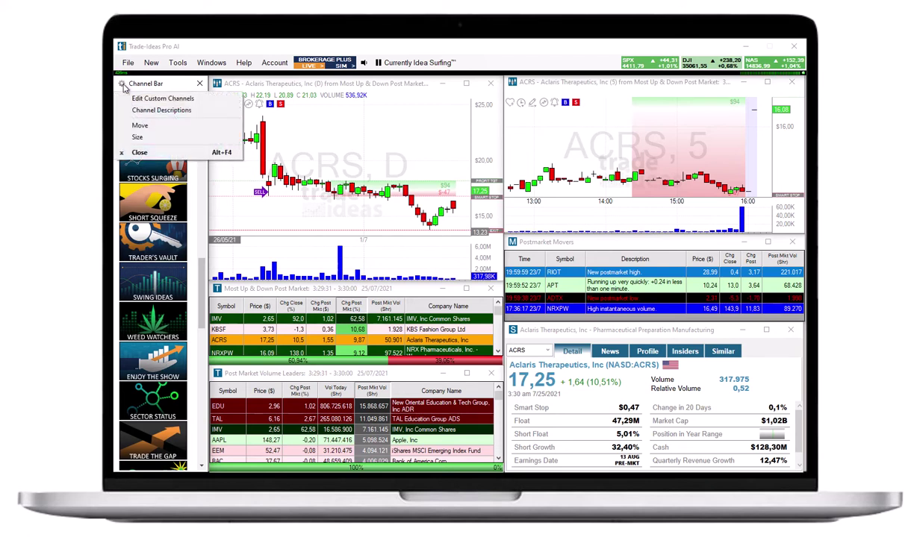
left_click(202, 103)
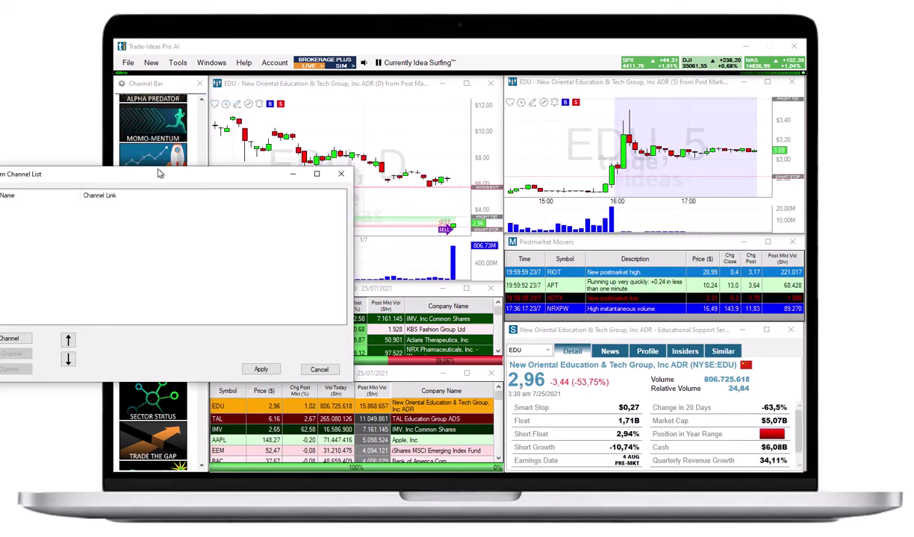
left_click_drag(157, 176, 399, 177)
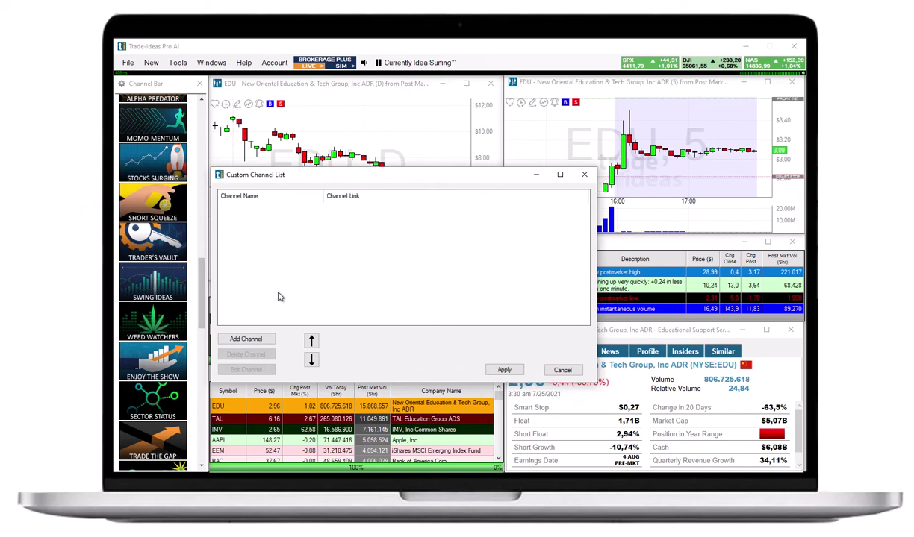
left_click(246, 339)
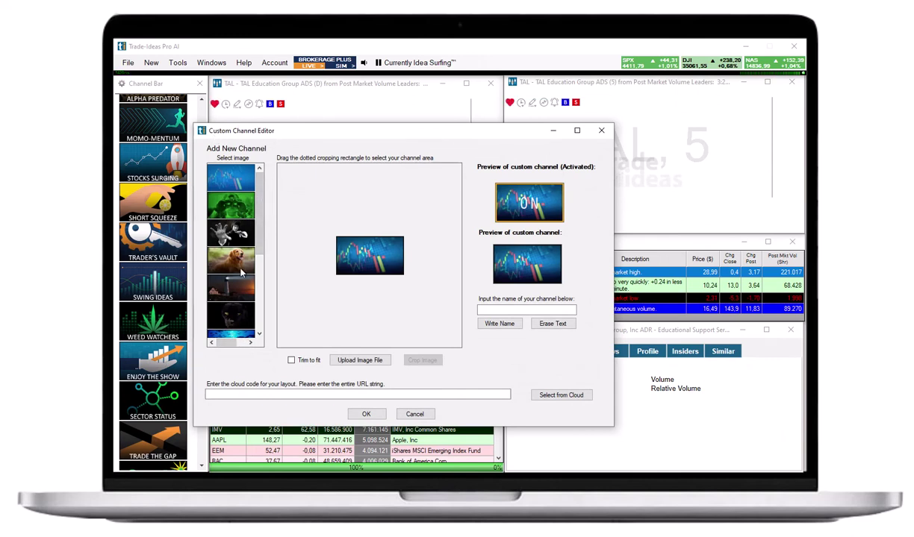
Step: Upload TI-Logo.png as the new channel's image and crop it to the upper-left part of the logo
left_click(231, 318)
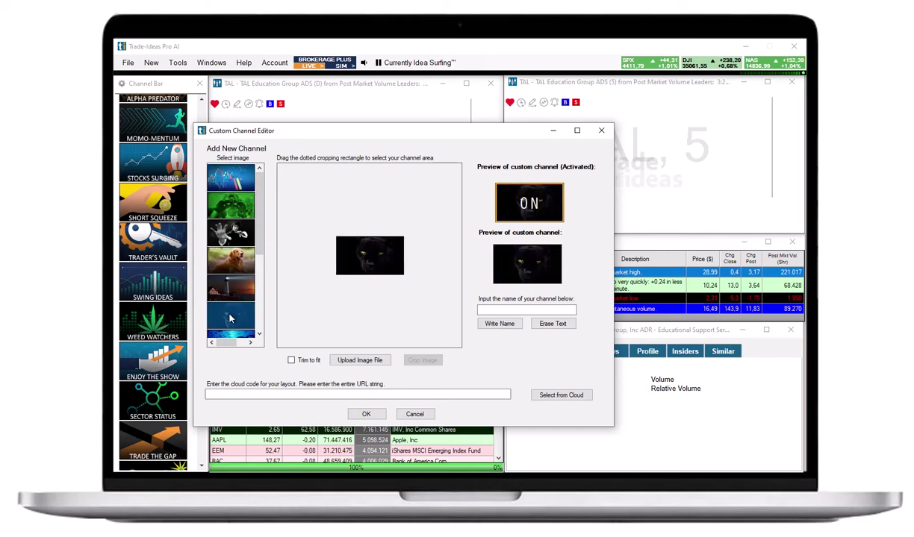
left_click(362, 361)
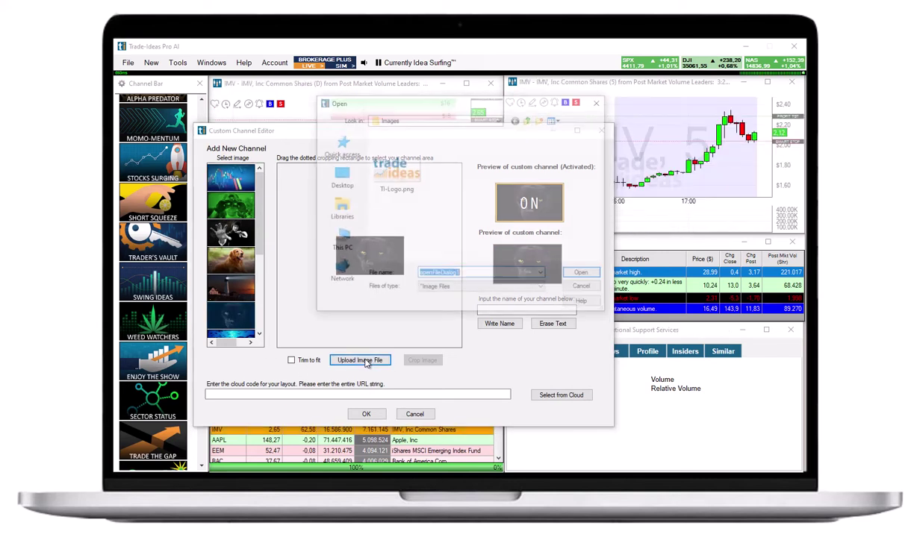
left_click(392, 177)
left_click(583, 274)
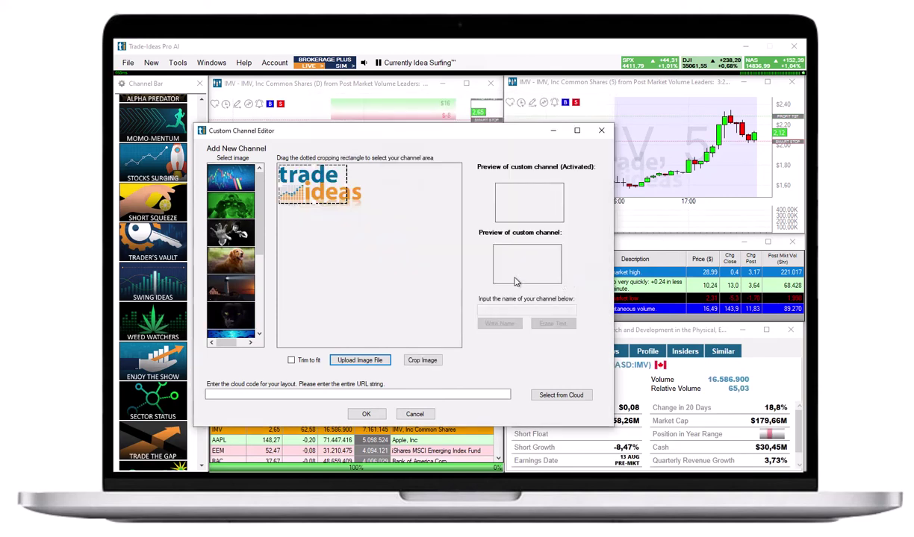
left_click_drag(294, 170, 308, 181)
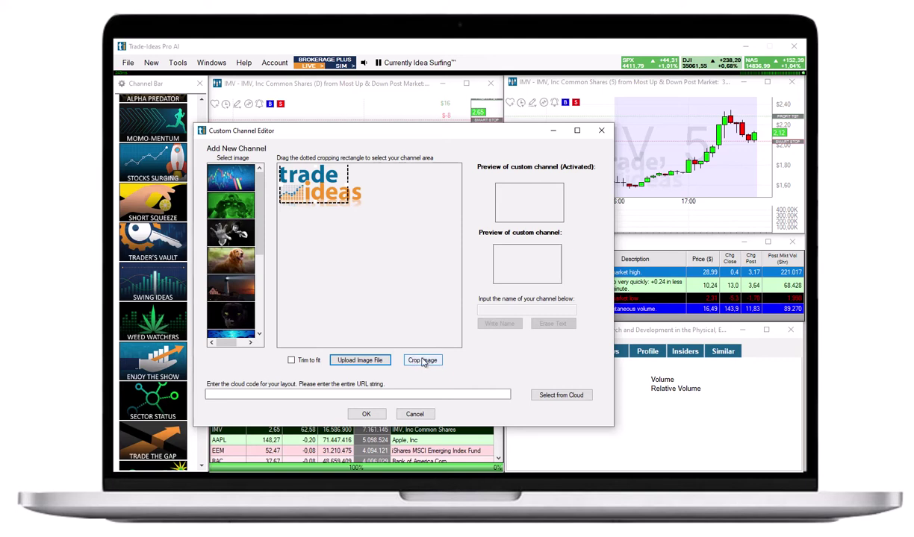
left_click(431, 363)
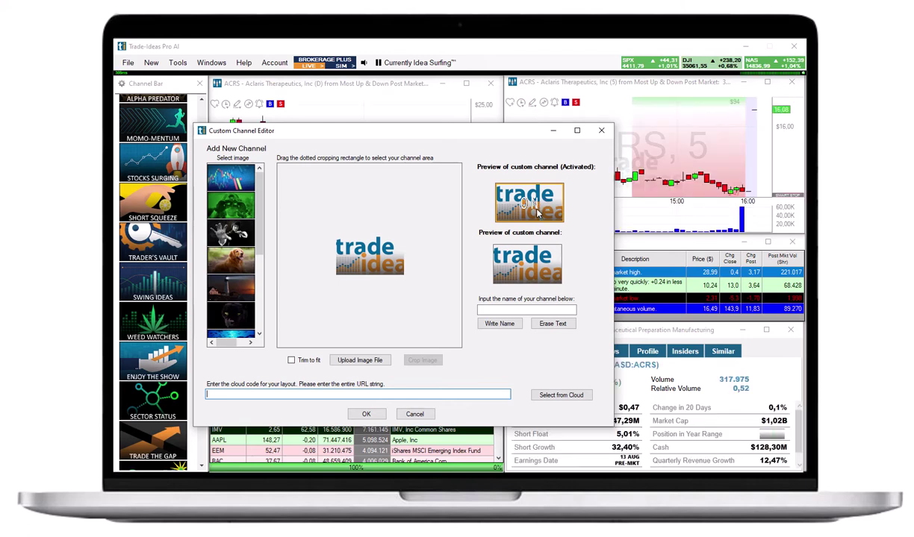
Step: Name the channel "My new Channel" and link it to the Premarket Layout from the cloud
left_click(515, 309)
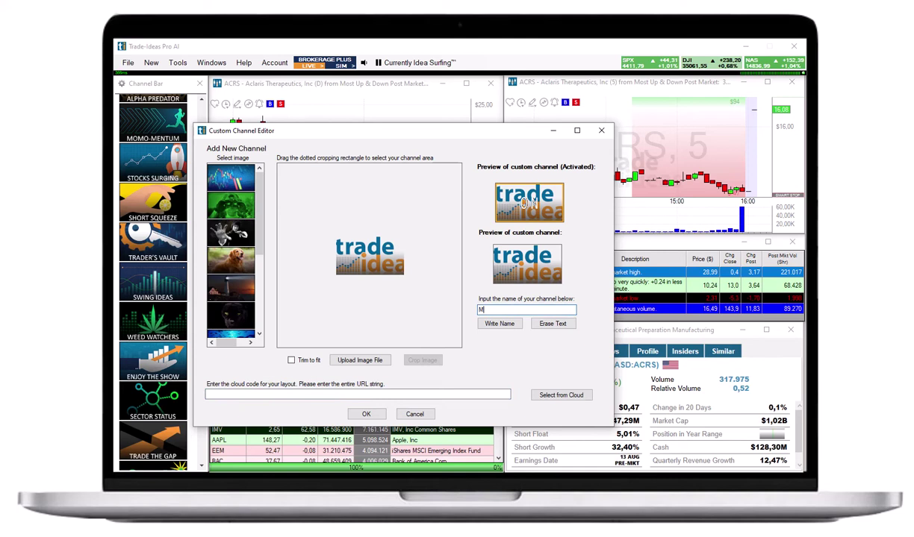
type("My new Channel")
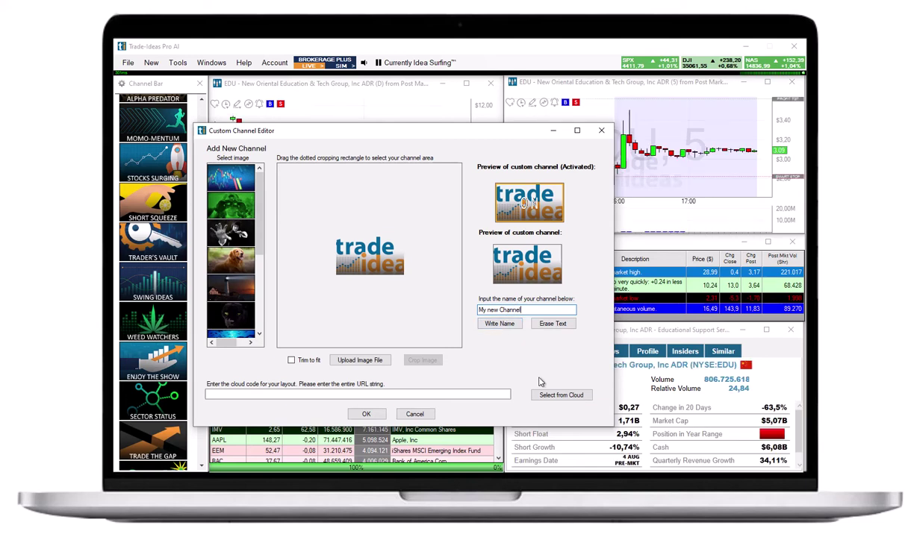
left_click(556, 396)
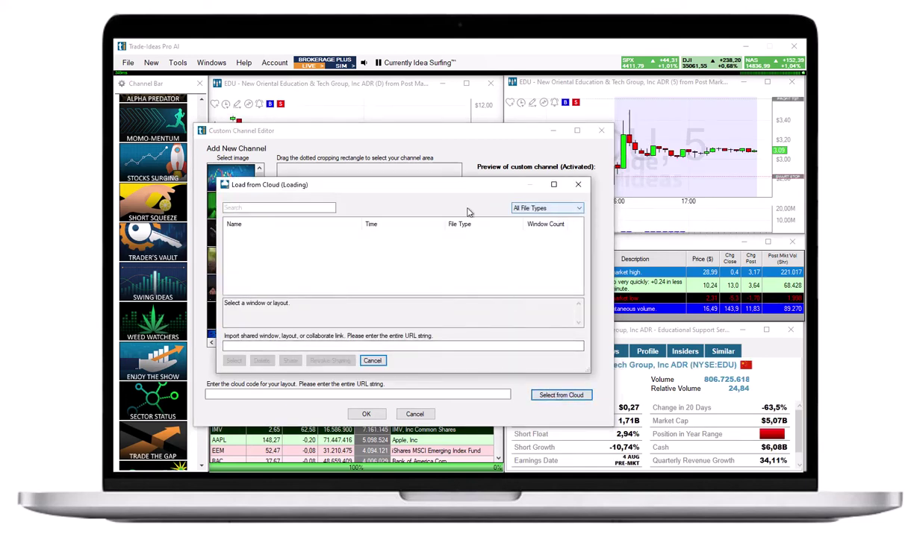
left_click(305, 207)
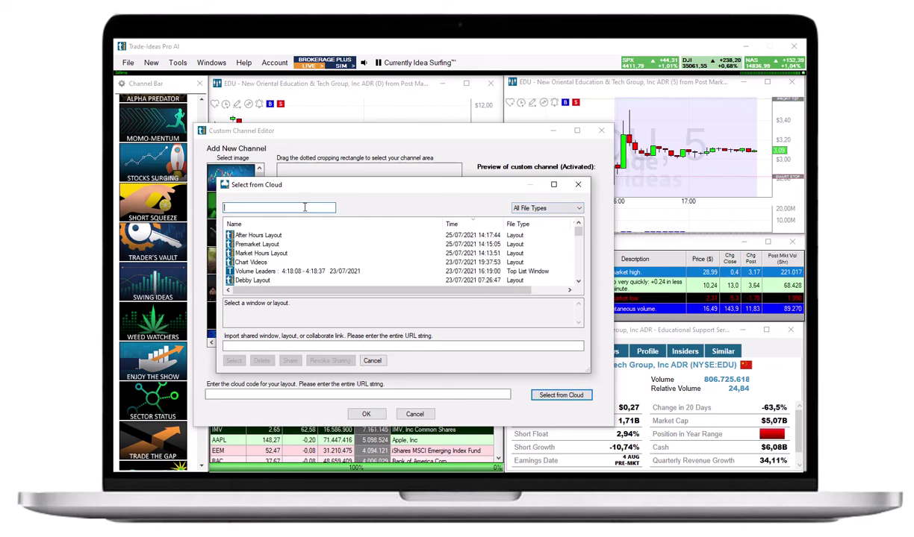
left_click(530, 208)
left_click(533, 225)
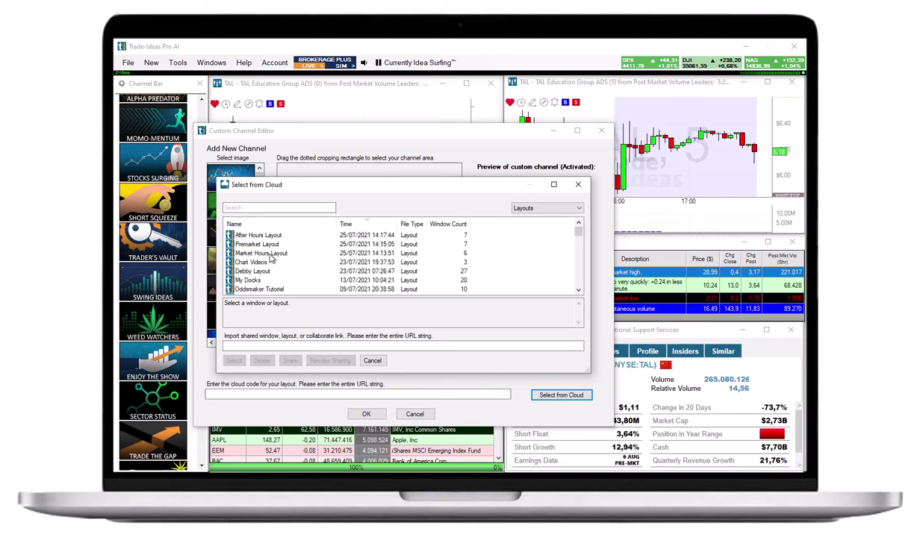
left_click(256, 245)
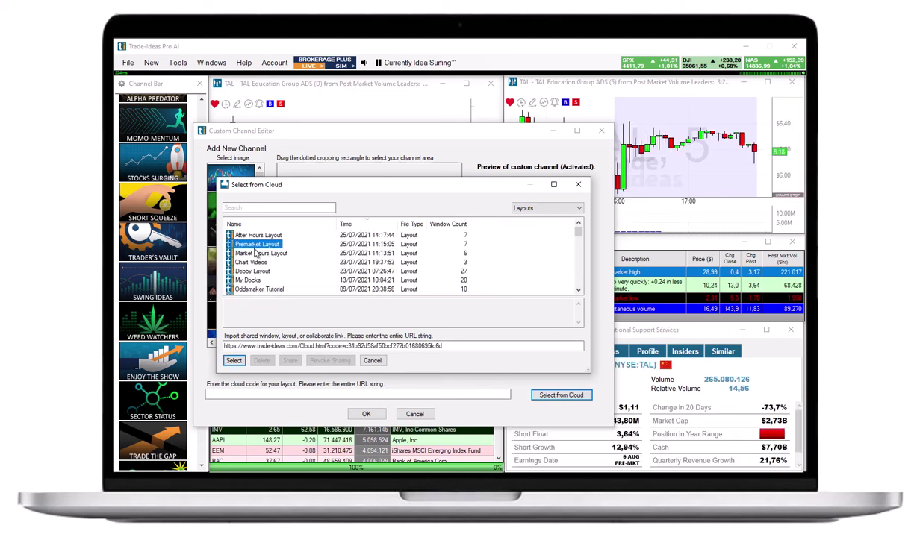
left_click(235, 362)
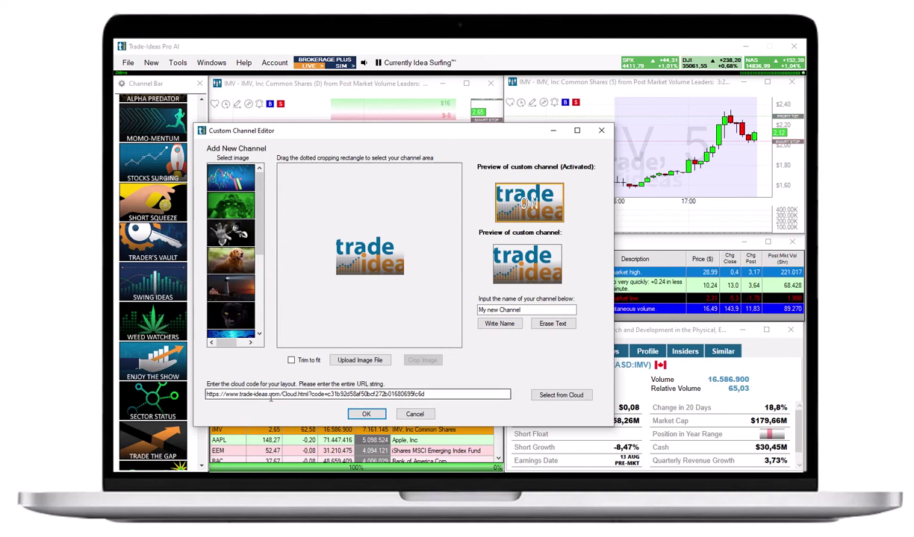
left_click(376, 417)
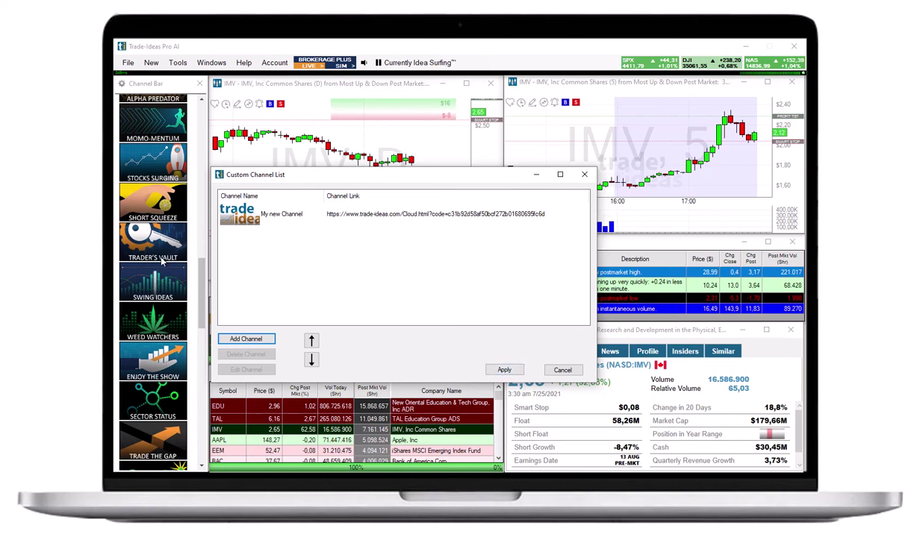
Step: Start a second custom channel and choose the black panther picture as its image
left_click(261, 341)
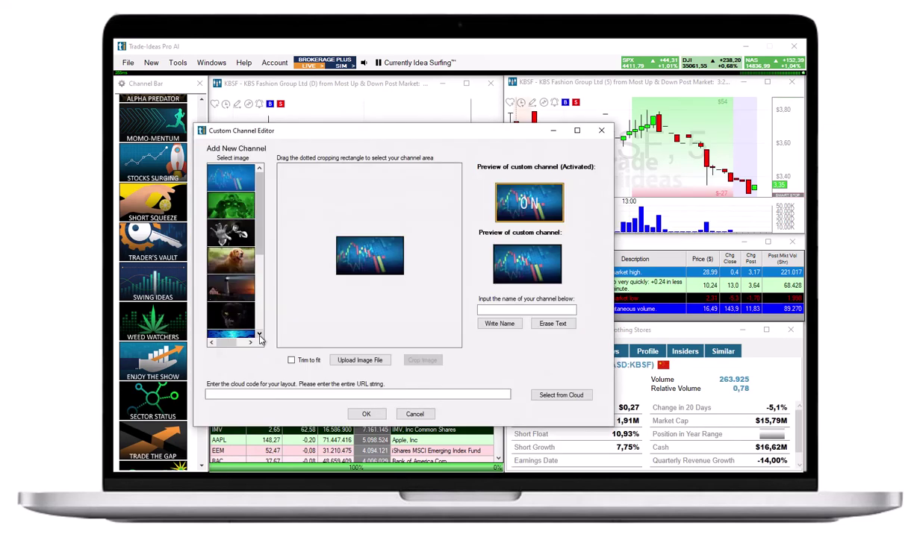
scroll(227, 284, "down", 1)
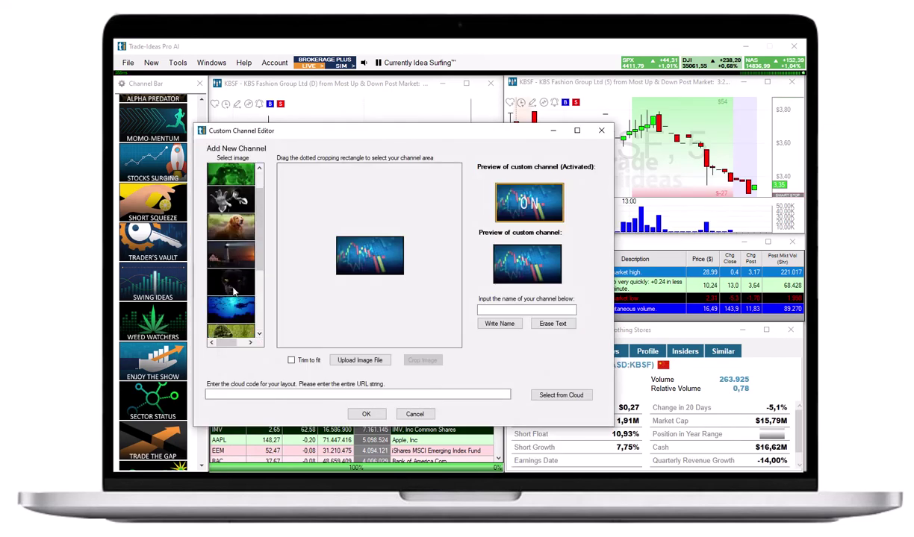
left_click(232, 288)
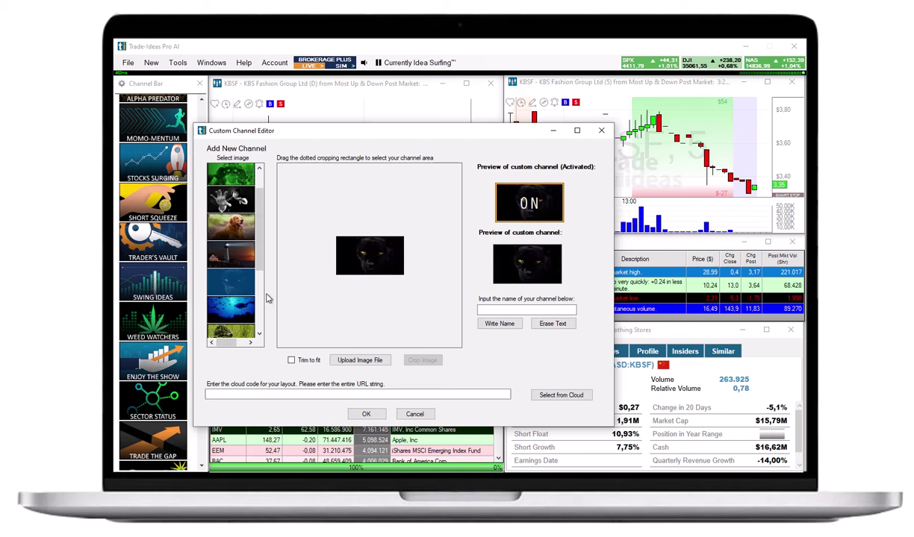
Step: Link the second channel to the Market Hours Layout from the cloud
left_click(560, 395)
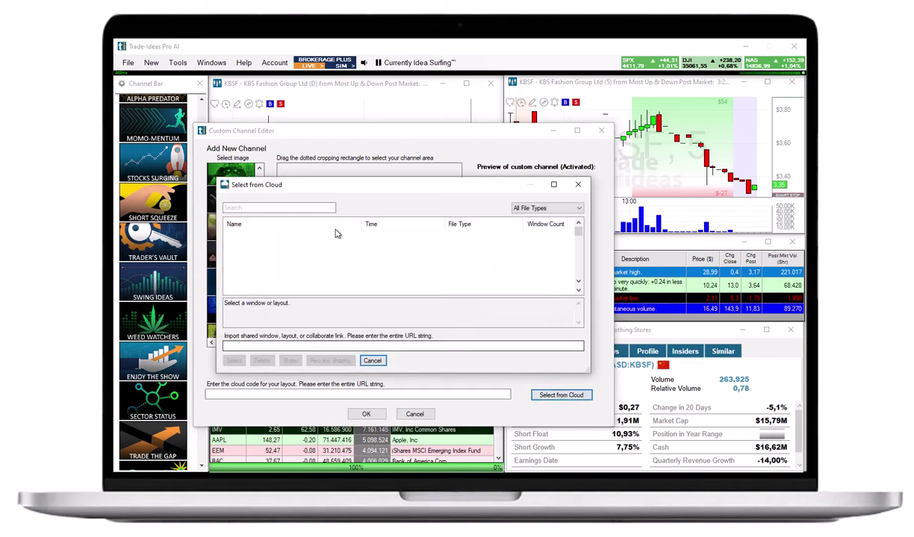
left_click(547, 208)
left_click(534, 218)
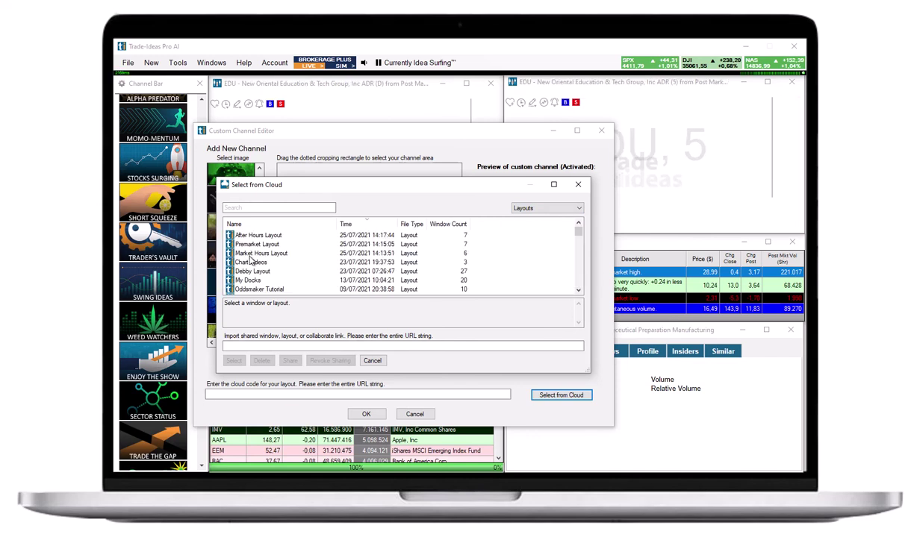
left_click(250, 259)
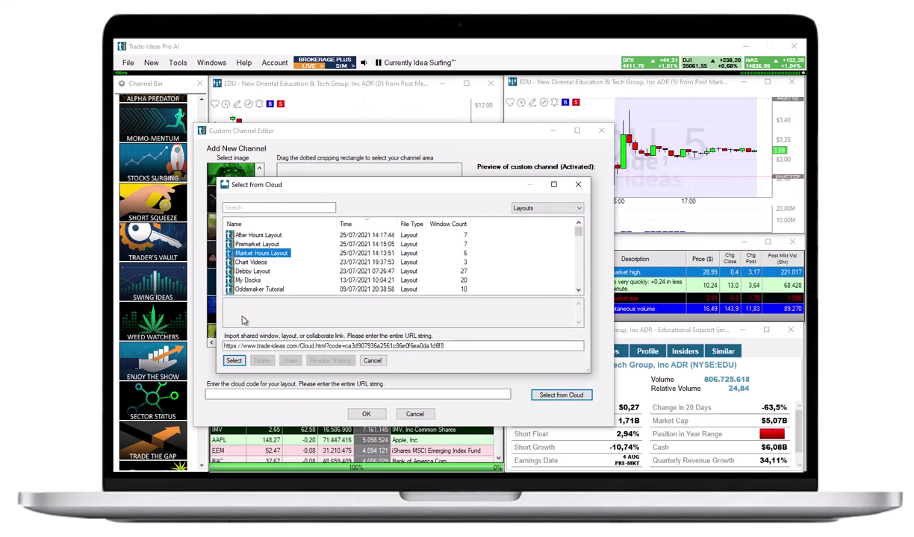
left_click(234, 361)
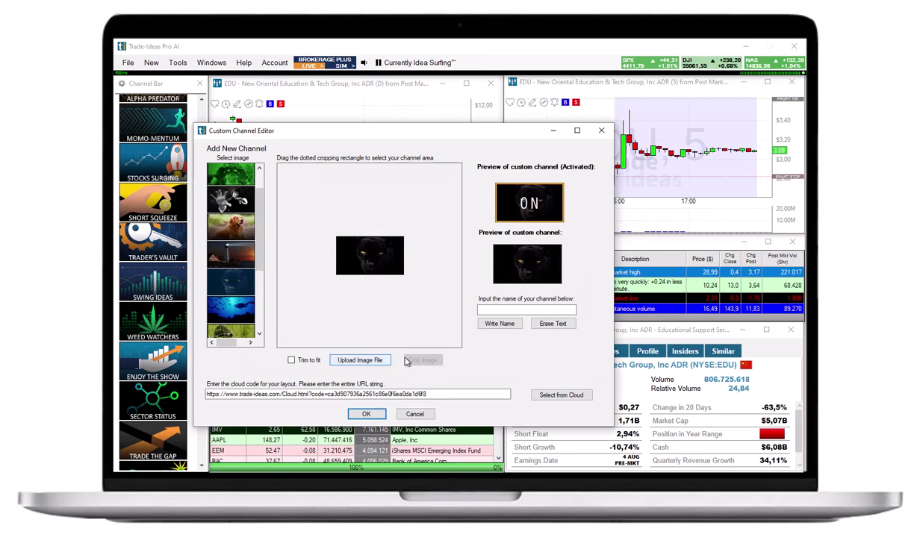
Step: Name the second channel "My Channel 2" and apply the custom channel list to the Channel Bar
left_click(486, 310)
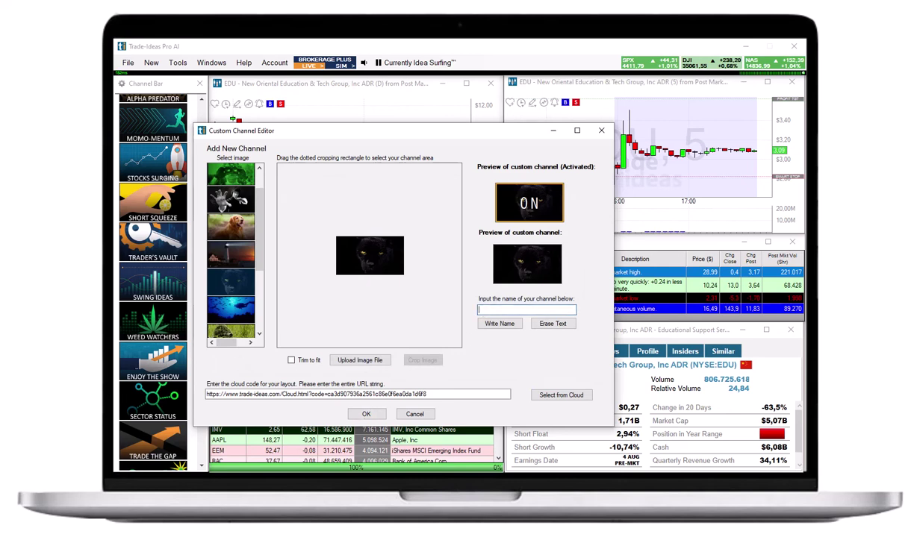
type("My Channel 2")
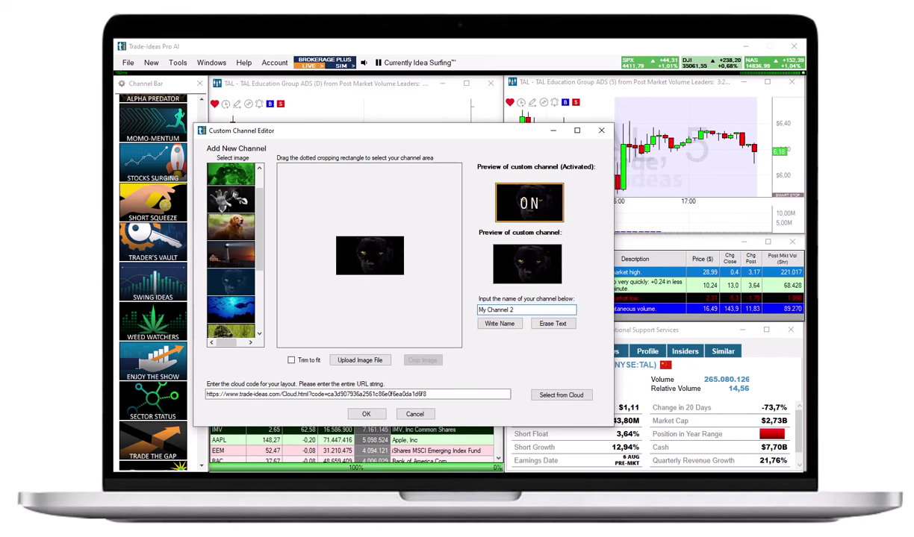
left_click(368, 414)
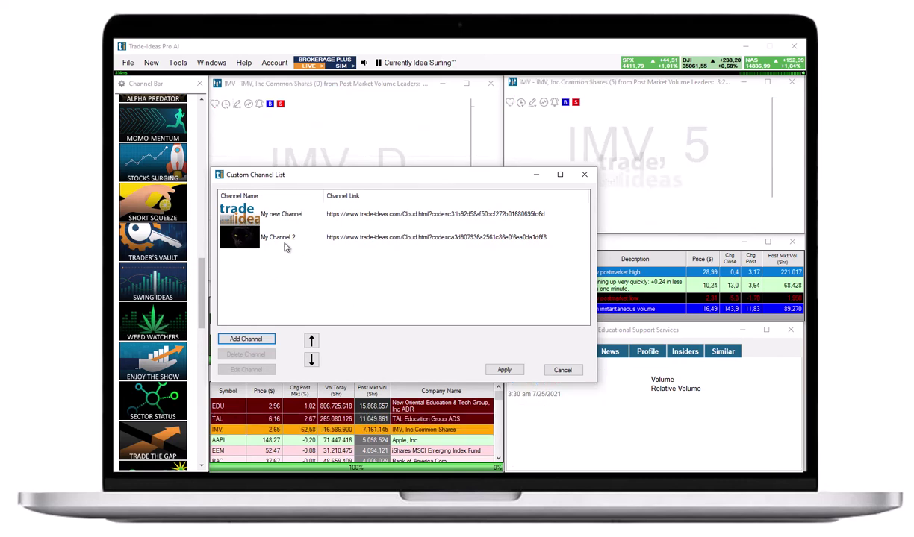
left_click(507, 369)
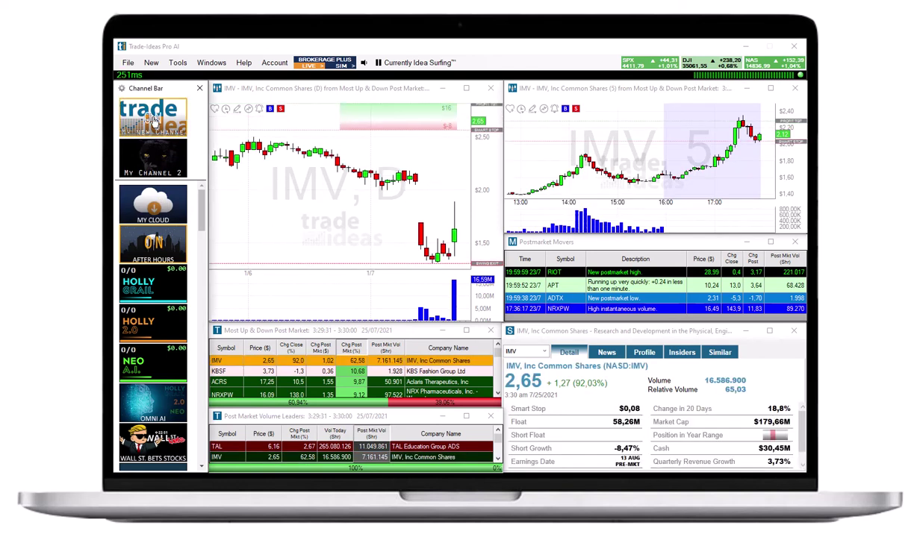
Step: Switch on My new Channel and open the custom channel list for editing, positioned fully in view
left_click(152, 119)
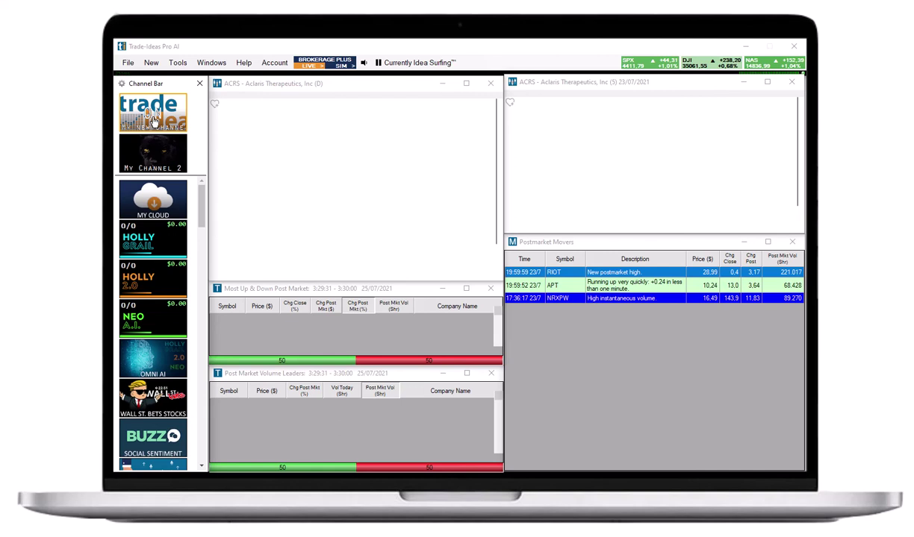
left_click(123, 86)
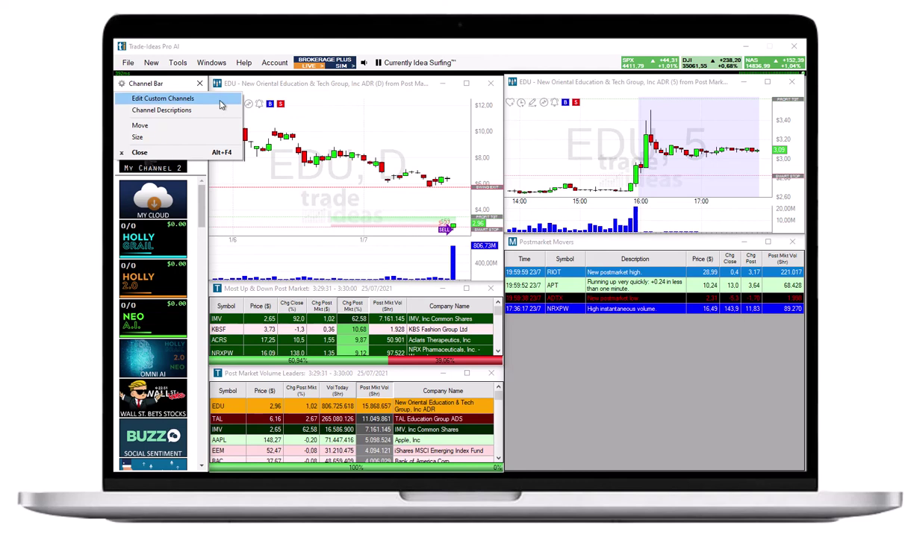
left_click(220, 100)
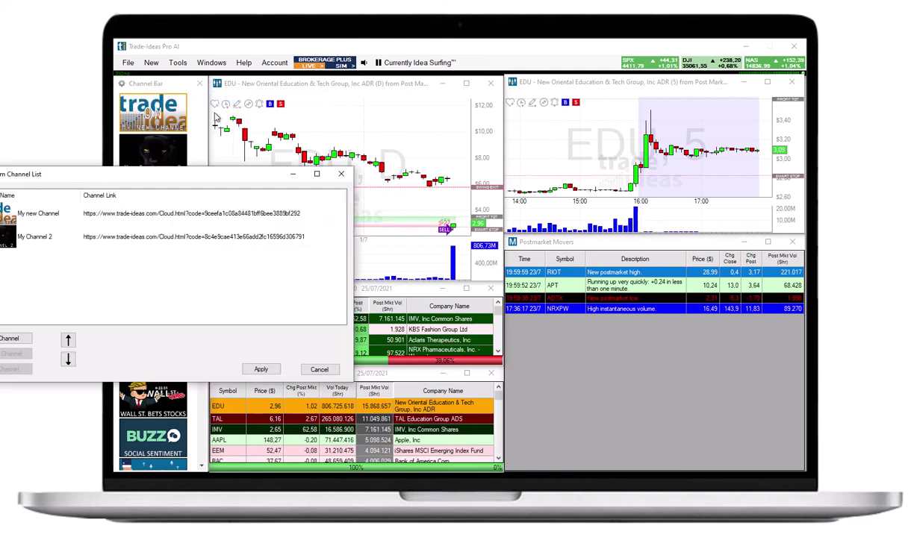
left_click_drag(162, 169, 411, 161)
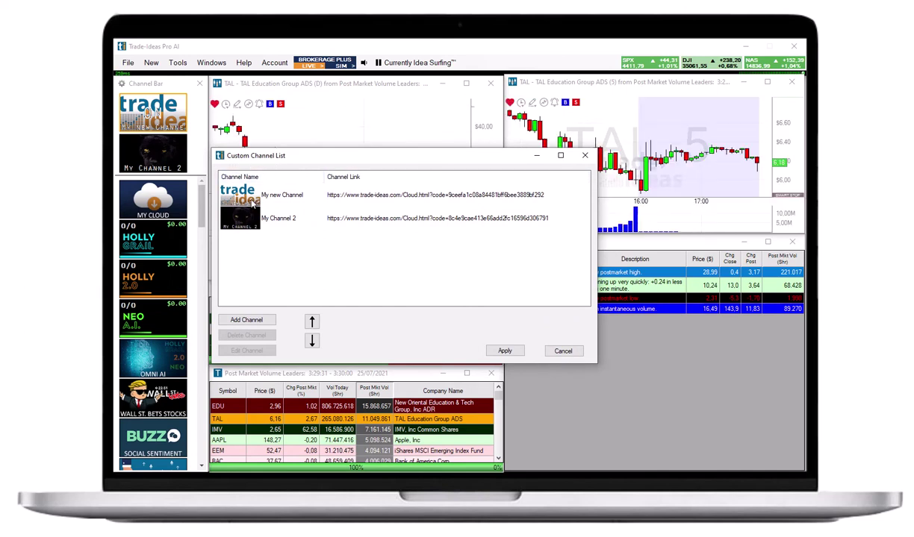
Step: Reorder the custom channels by moving My Channel 2 up, My new Channel back above it, and My new Channel down again
left_click(243, 224)
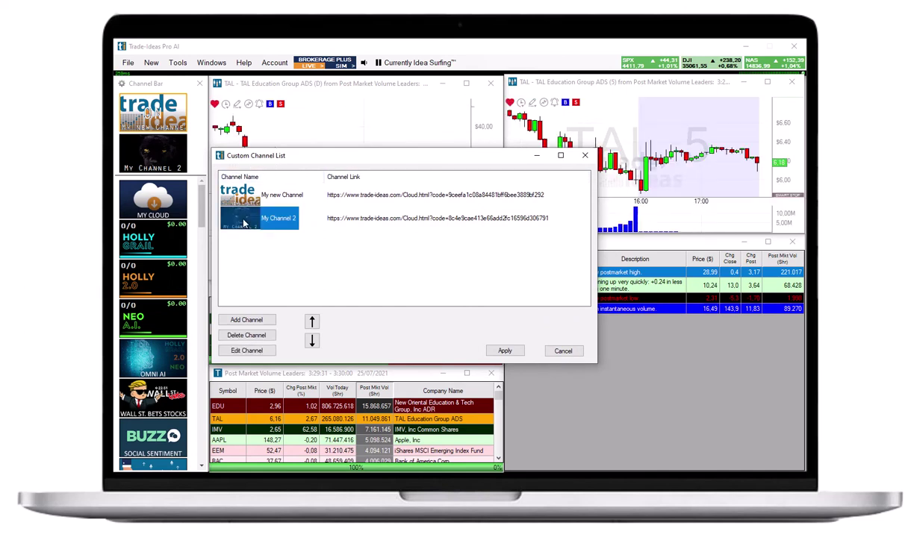
left_click(314, 322)
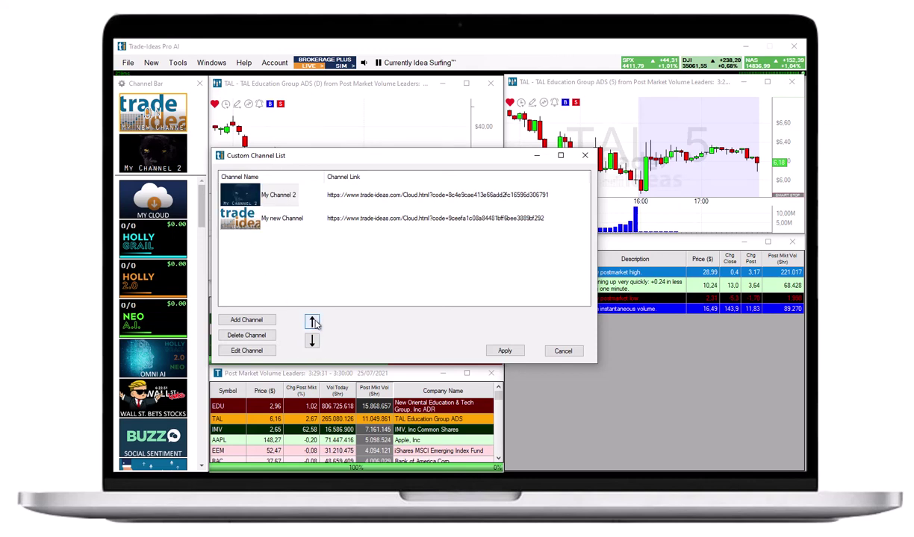
left_click(233, 215)
left_click(312, 323)
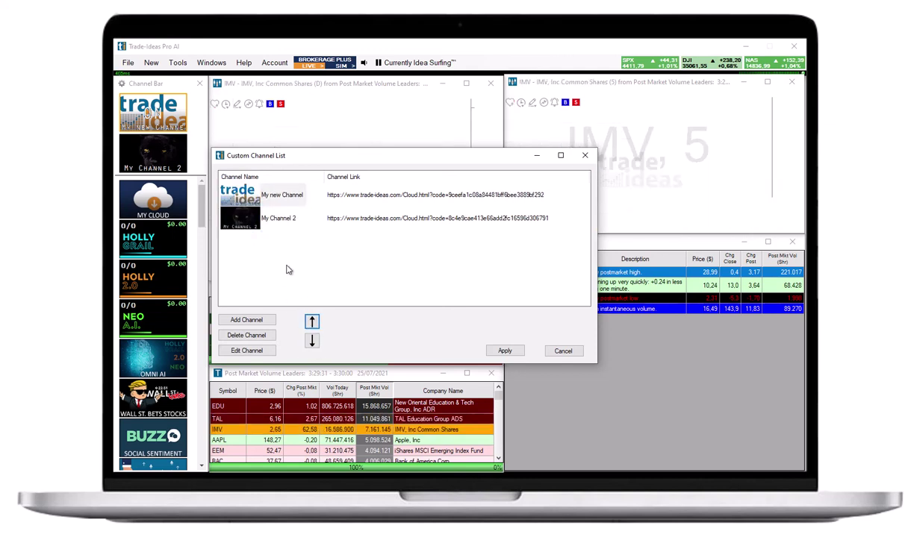
left_click(280, 195)
left_click(312, 341)
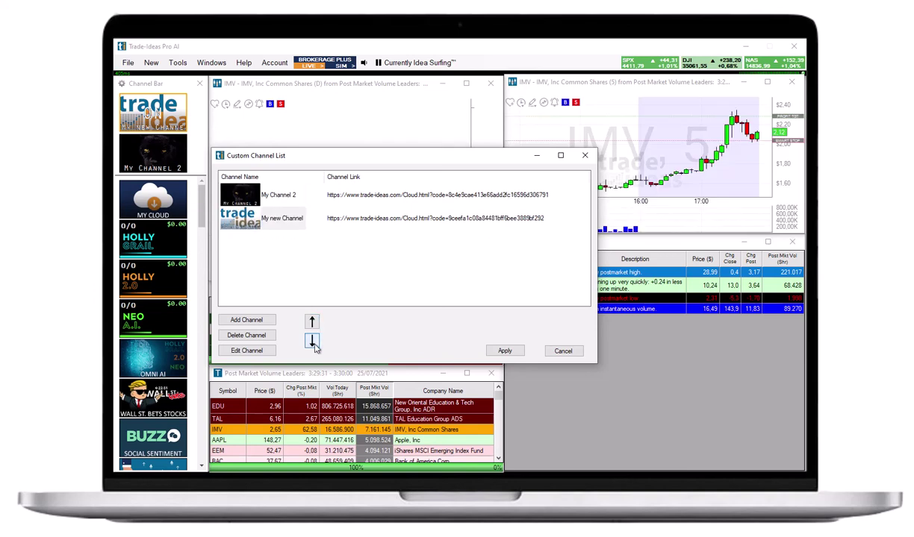
Step: Delete My Channel 2 from the custom channel list and open My new Channel for editing
left_click(241, 197)
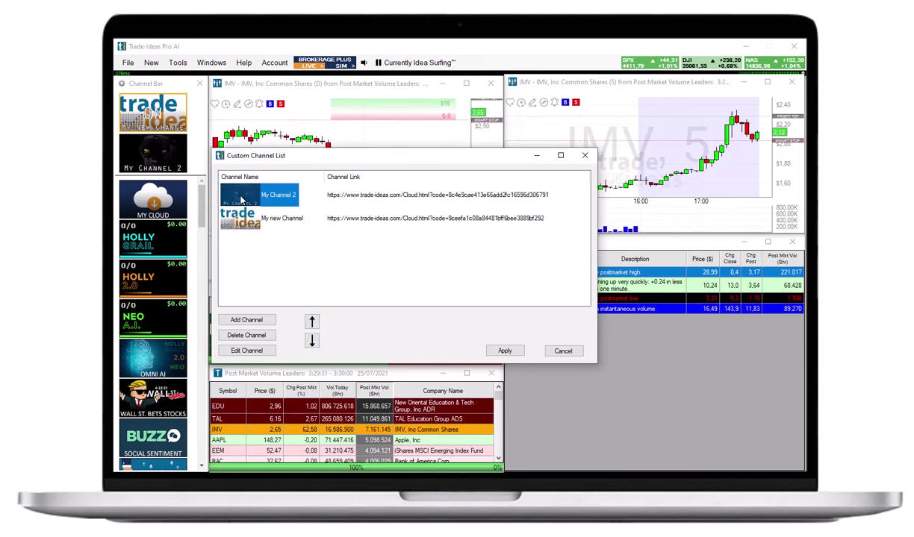
left_click(254, 338)
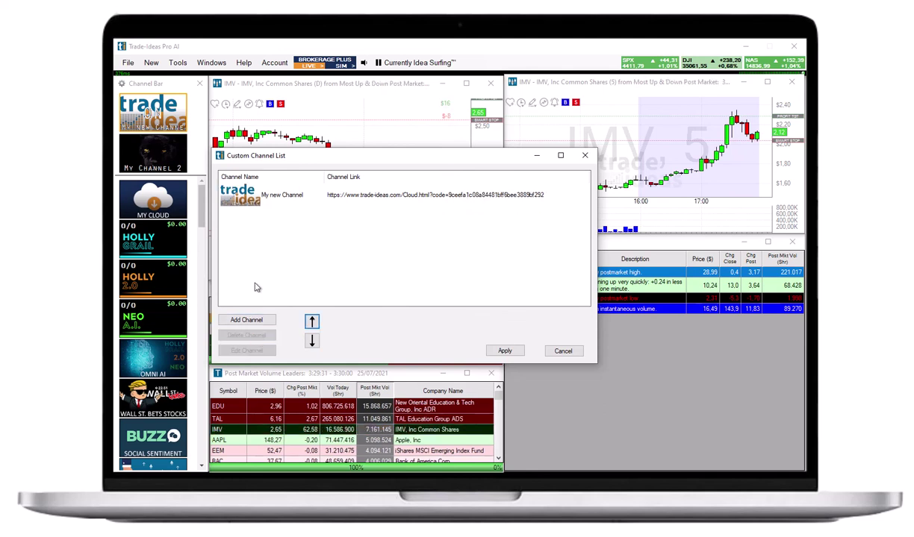
left_click(249, 192)
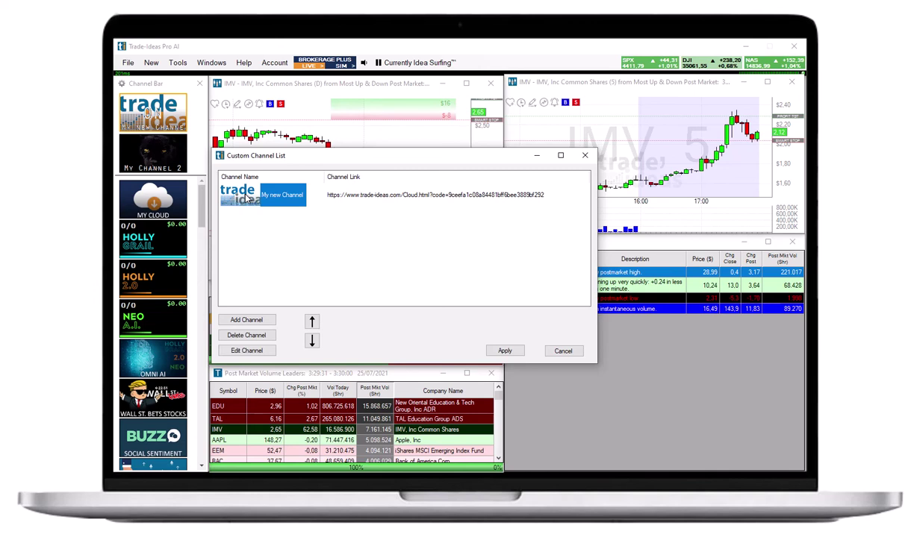
left_click(266, 355)
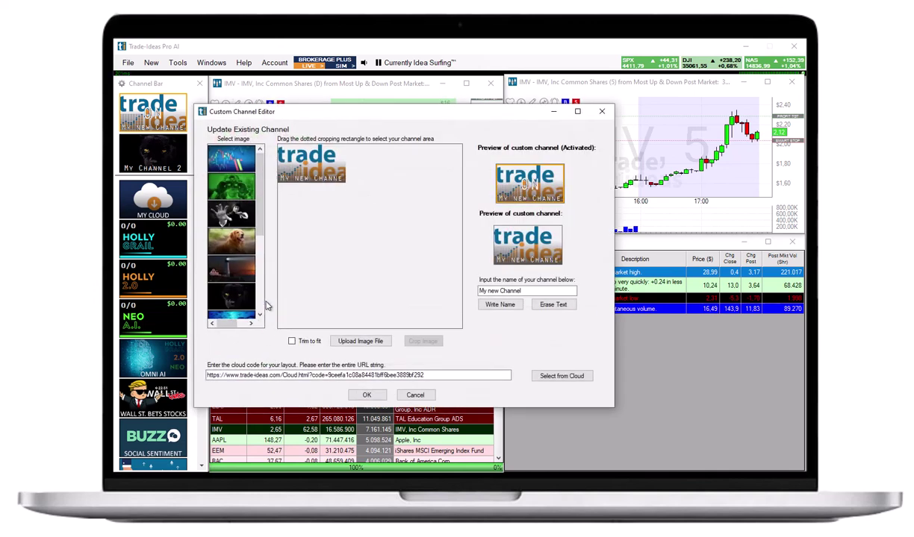